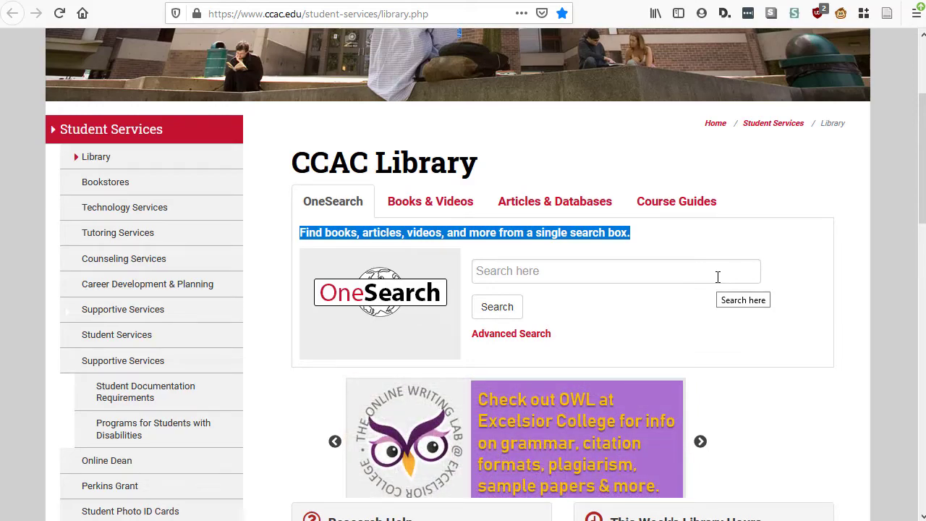
Step: Open the Treatment Fidelity article's detailed record and view its PDF full text
click(718, 277)
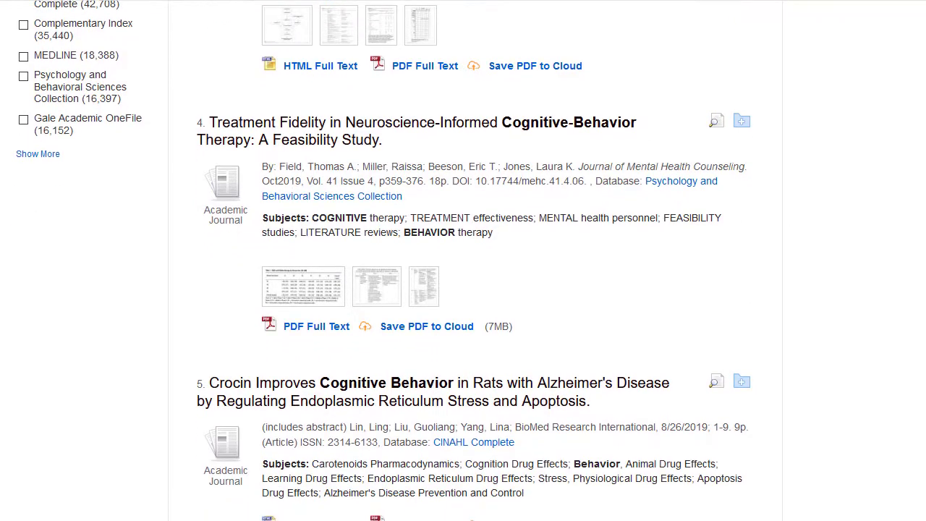
click(581, 139)
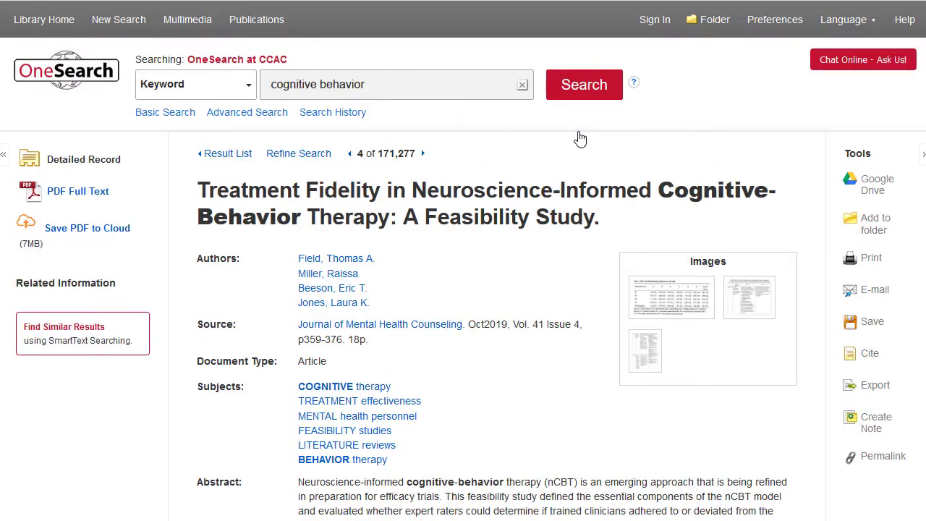
click(81, 194)
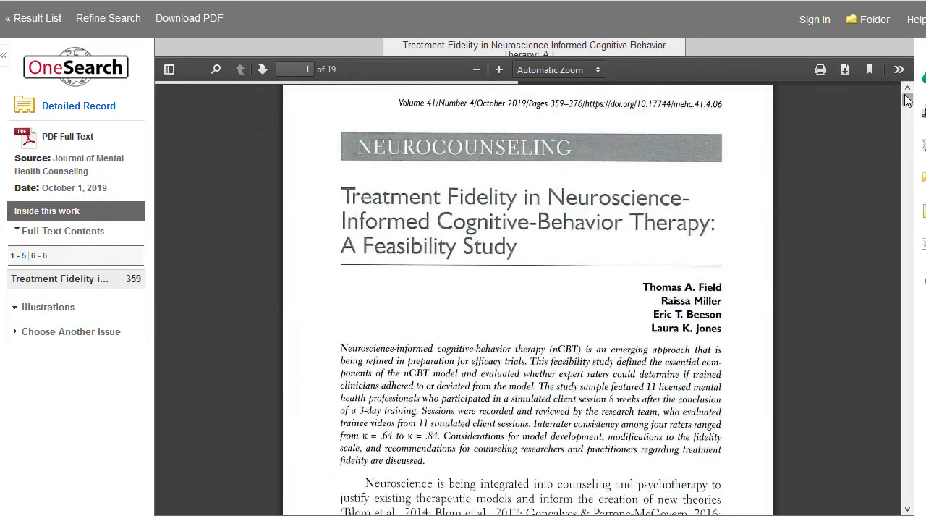
drag(910, 95, 921, 154)
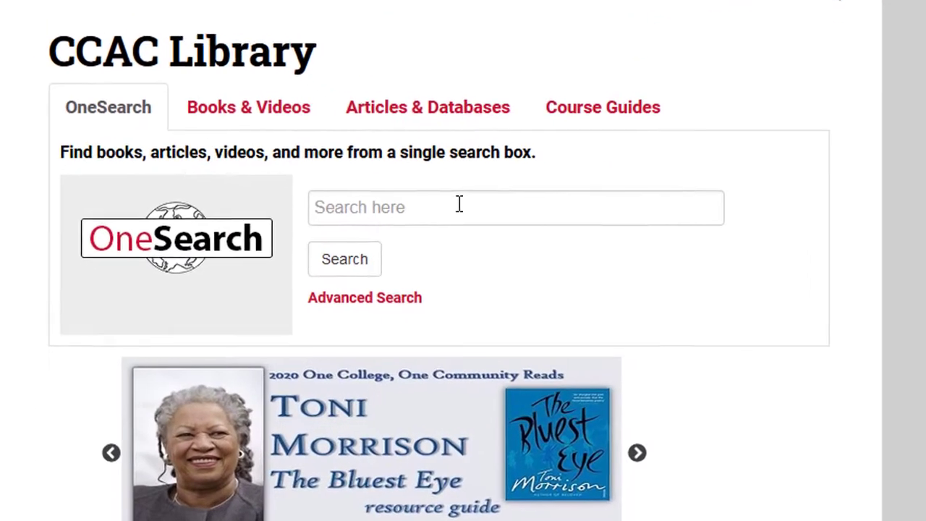
Step: Run a new OneSearch query for 'depression'
click(459, 204)
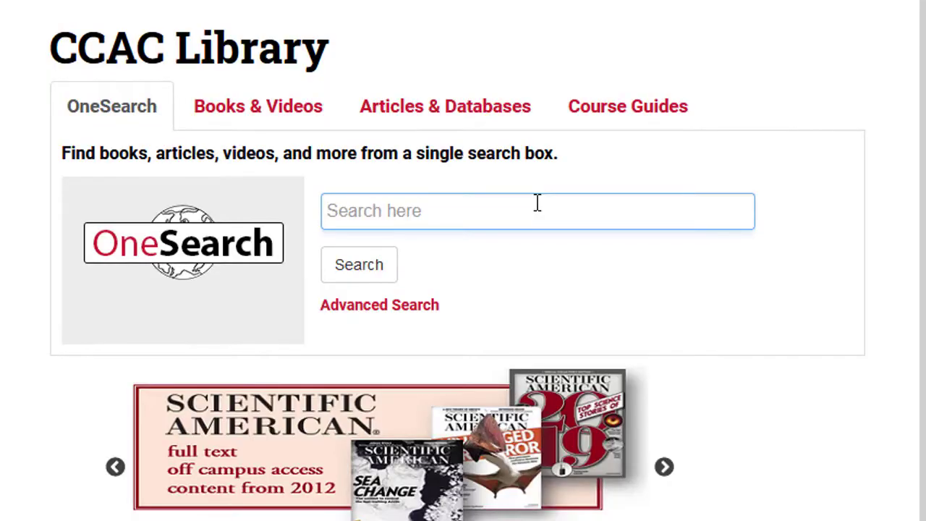
text(depres)
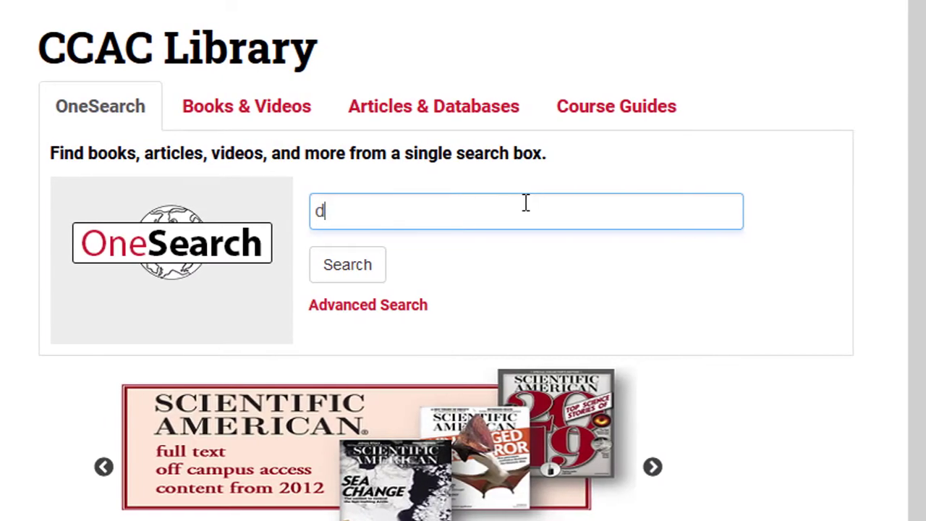
text(sion)
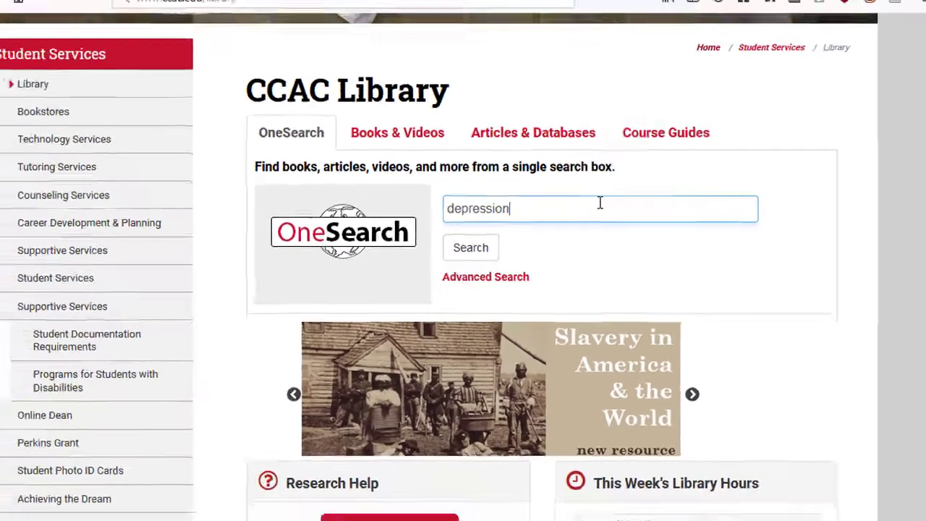
key(Return)
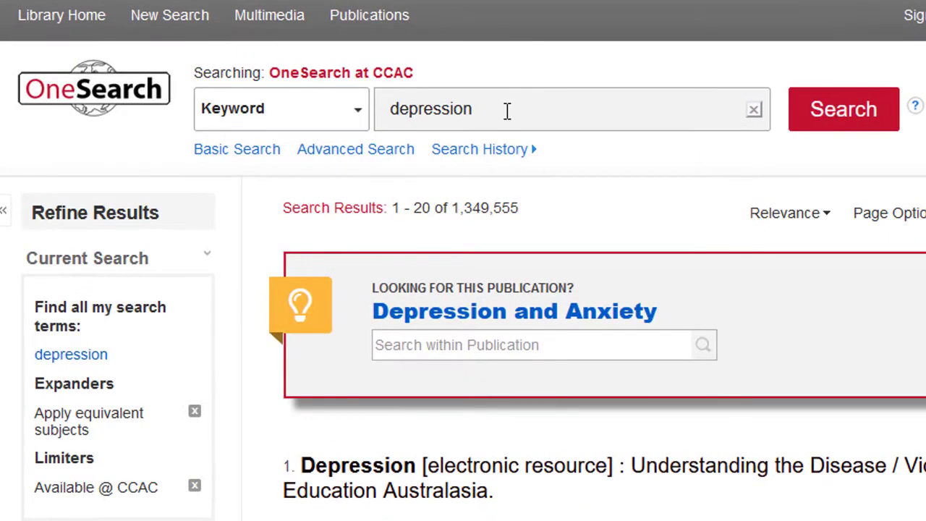
Step: Extend the query to 'depression and college students' using the autocomplete suggestion
click(353, 111)
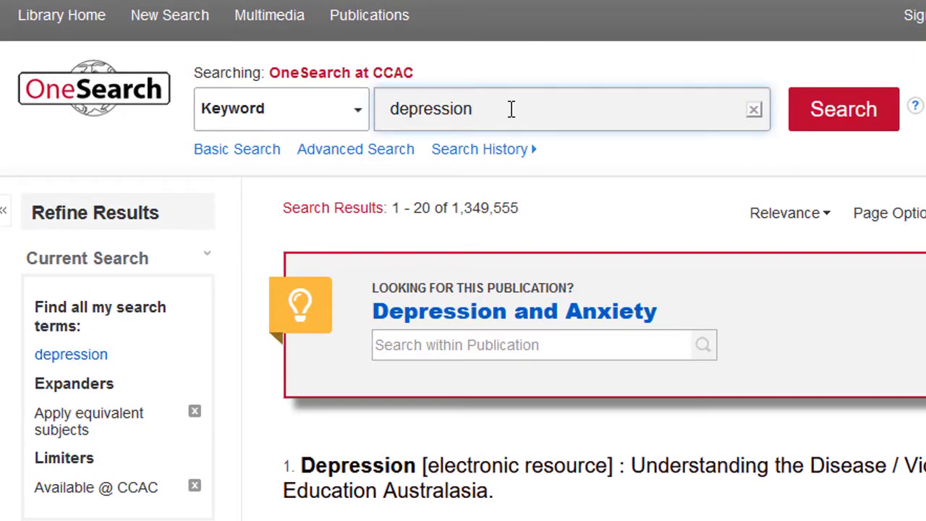
text(and)
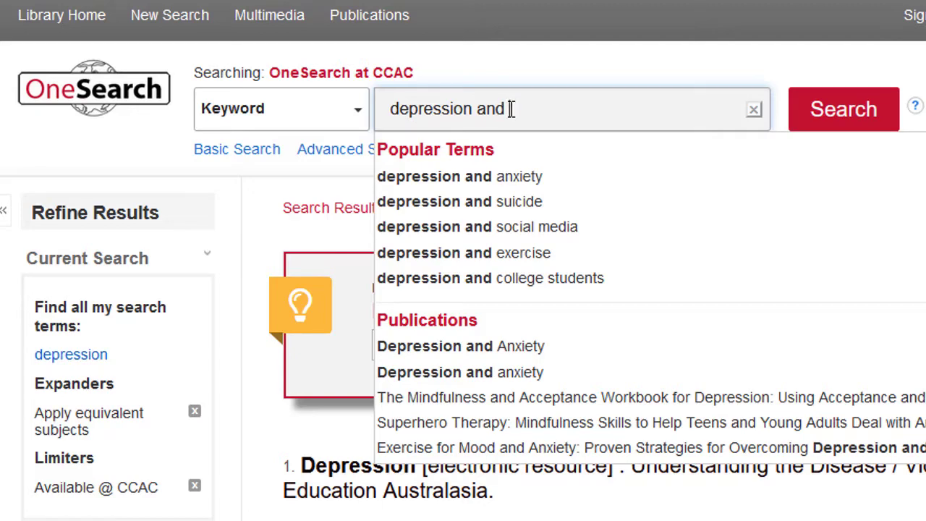
click(506, 278)
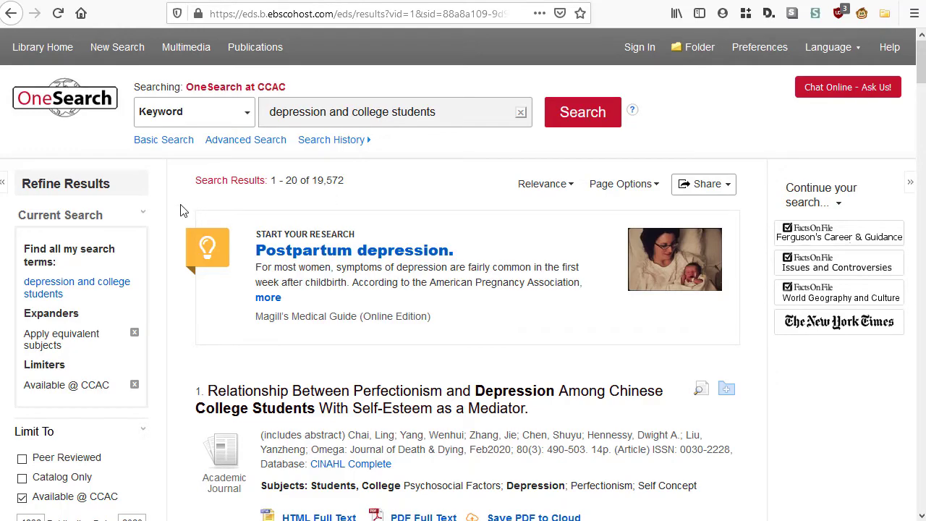
scroll(181, 208, down, 1)
scroll(182, 213, down, 4)
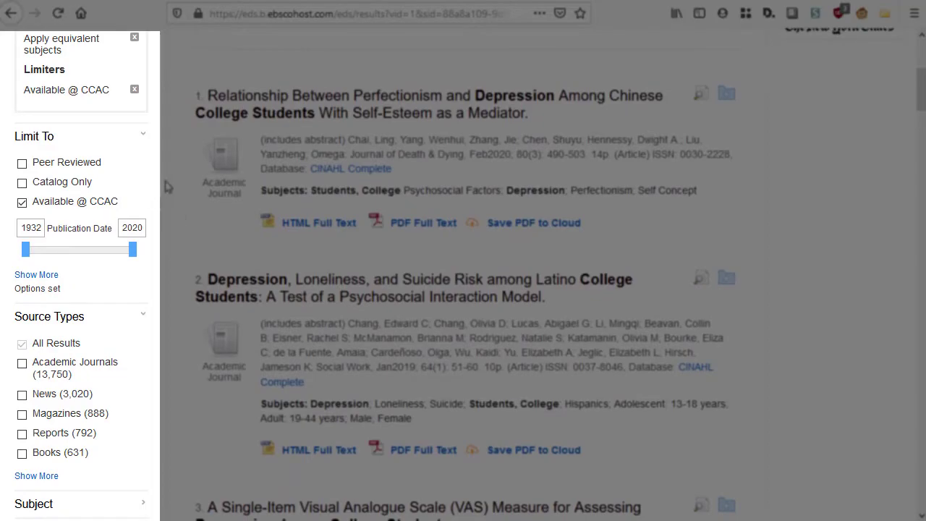
scroll(189, 176, down, 2)
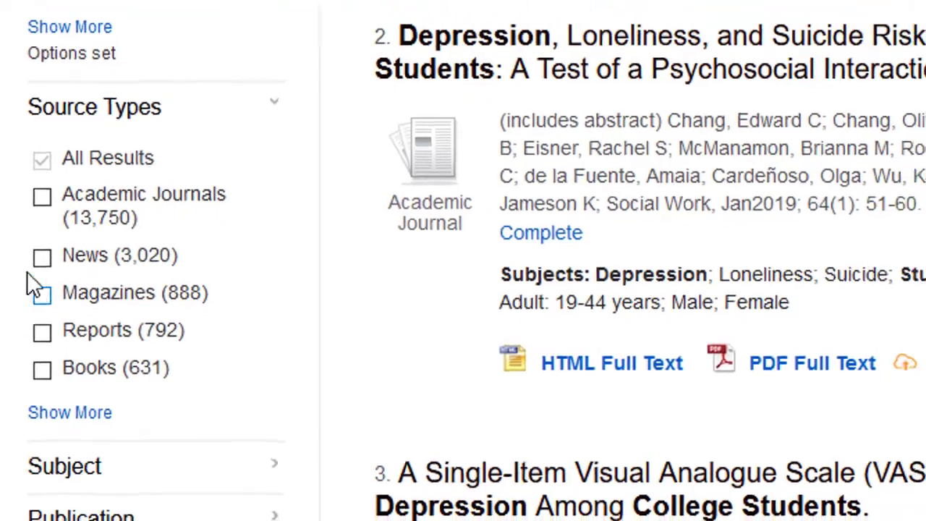
click(44, 248)
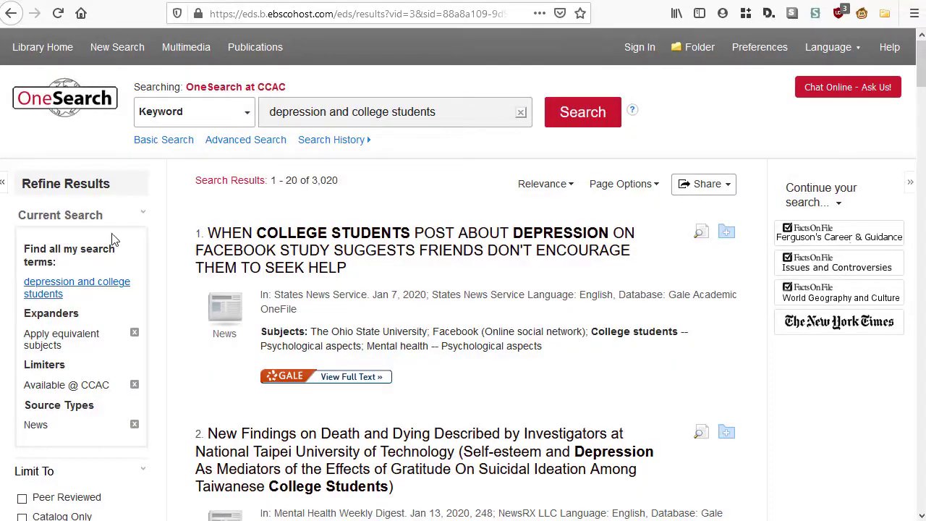
scroll(199, 326, down, 3)
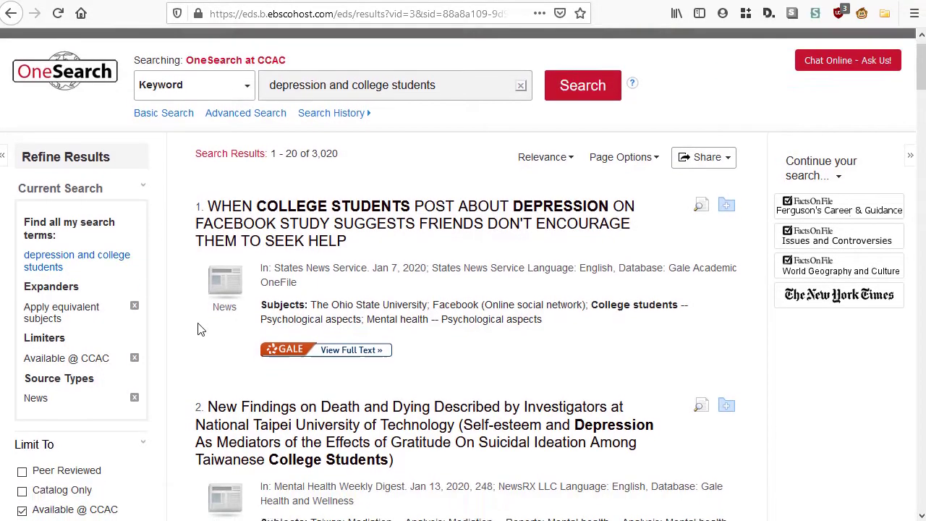
scroll(186, 338, down, 3)
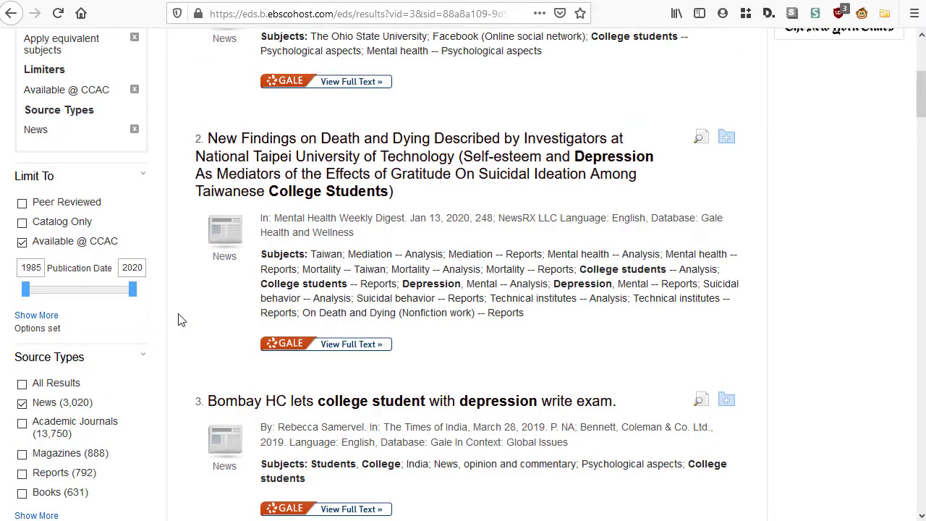
click(22, 404)
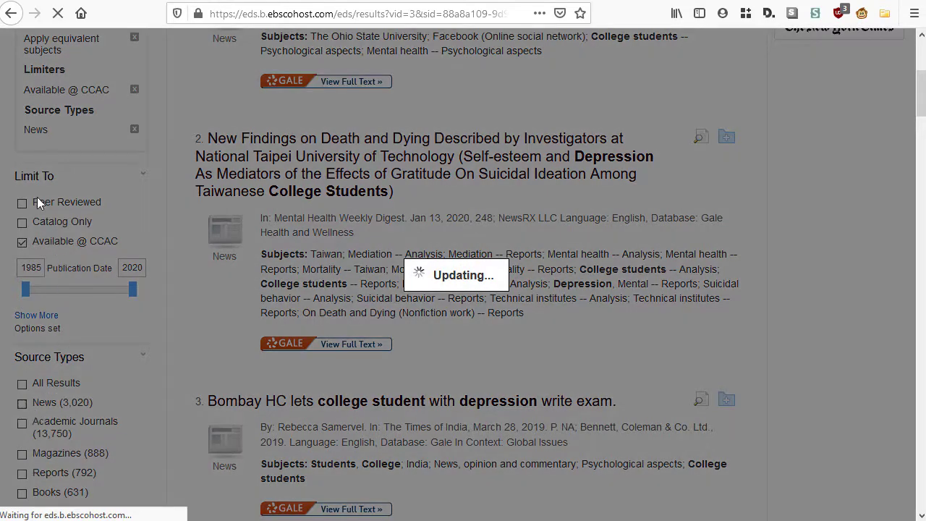
scroll(131, 285, down, 4)
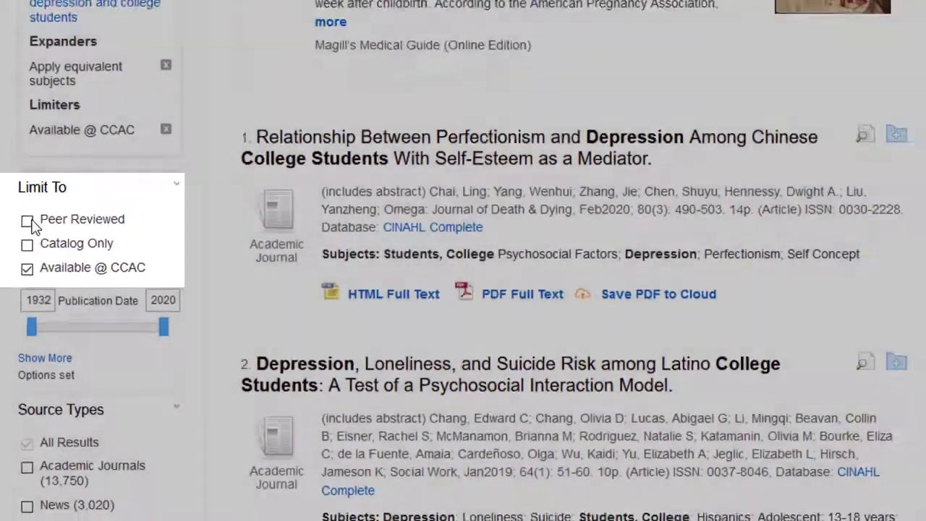
Step: Apply the Peer Reviewed limit to narrow the results to 13,498
click(45, 175)
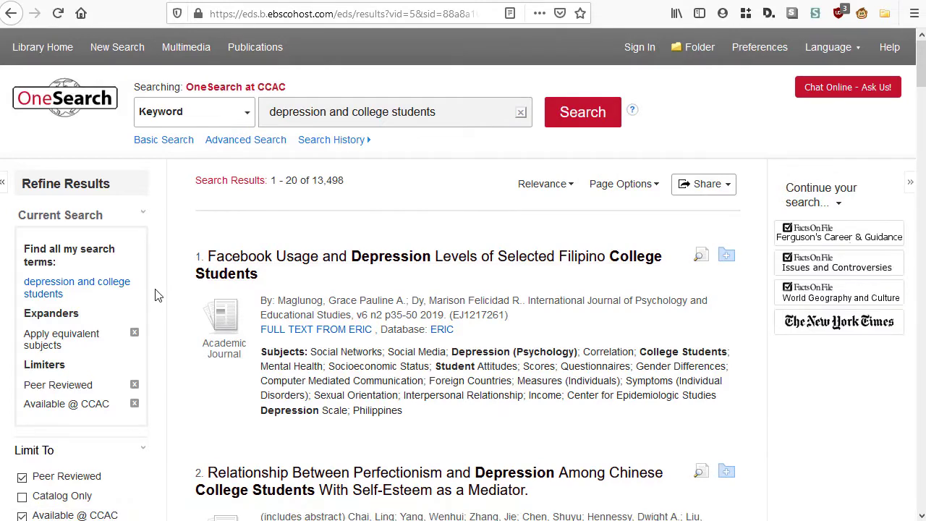
scroll(171, 291, down, 4)
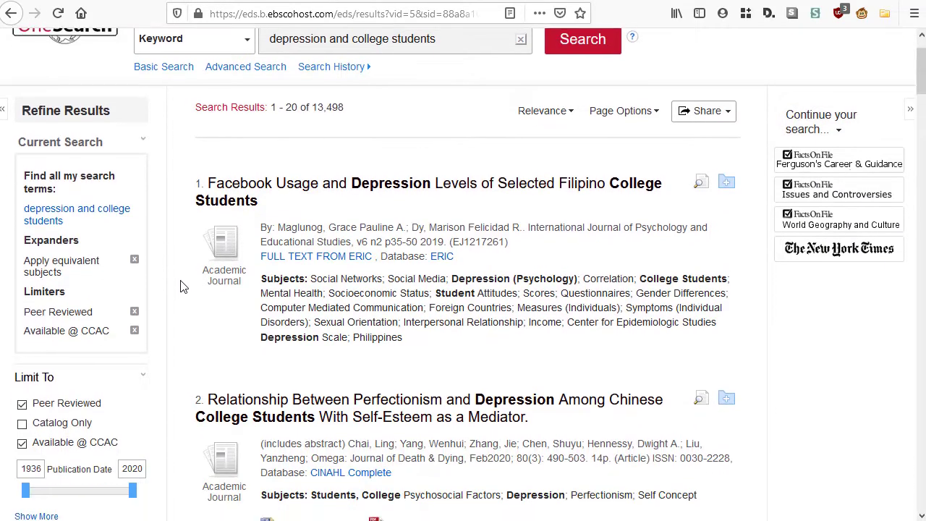
scroll(185, 283, down, 2)
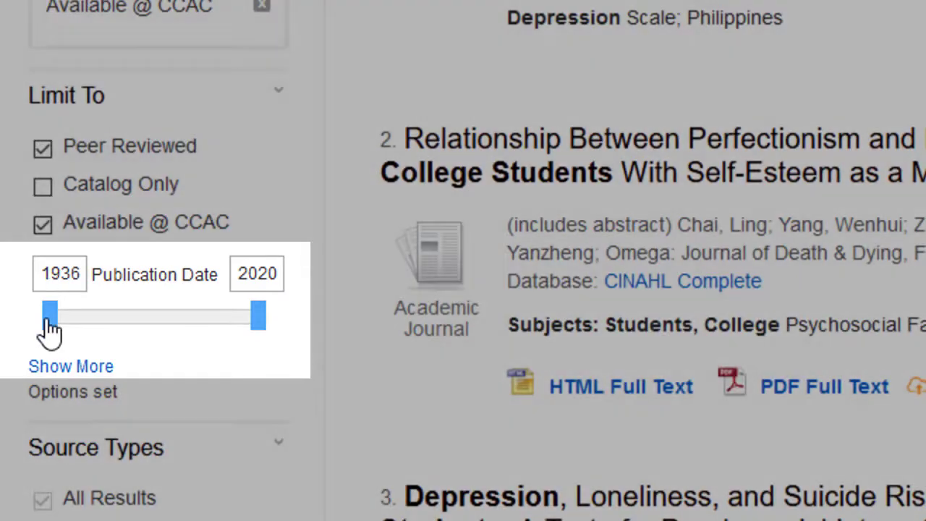
Step: Set the Publication Date range to 2010–2020, leaving 9,583 results
drag(49, 320, 231, 350)
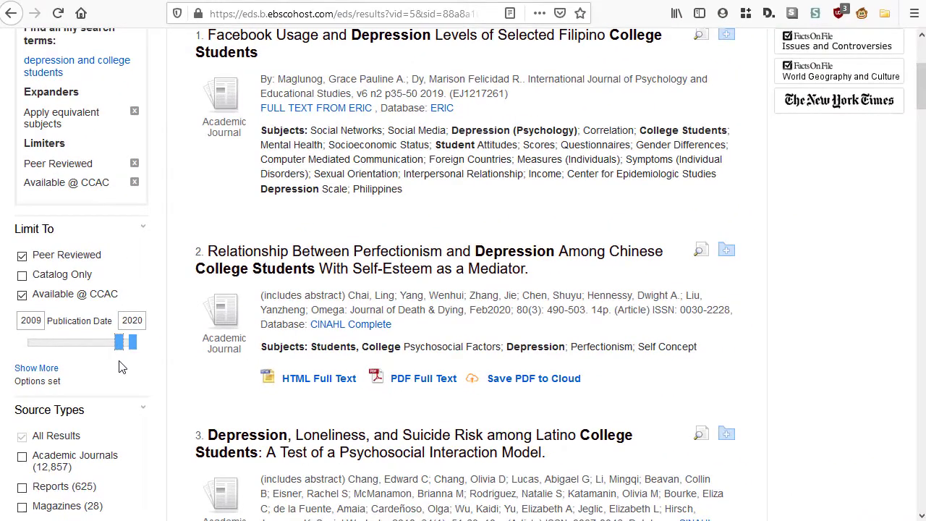
drag(121, 367, 120, 364)
click(130, 320)
key(Return)
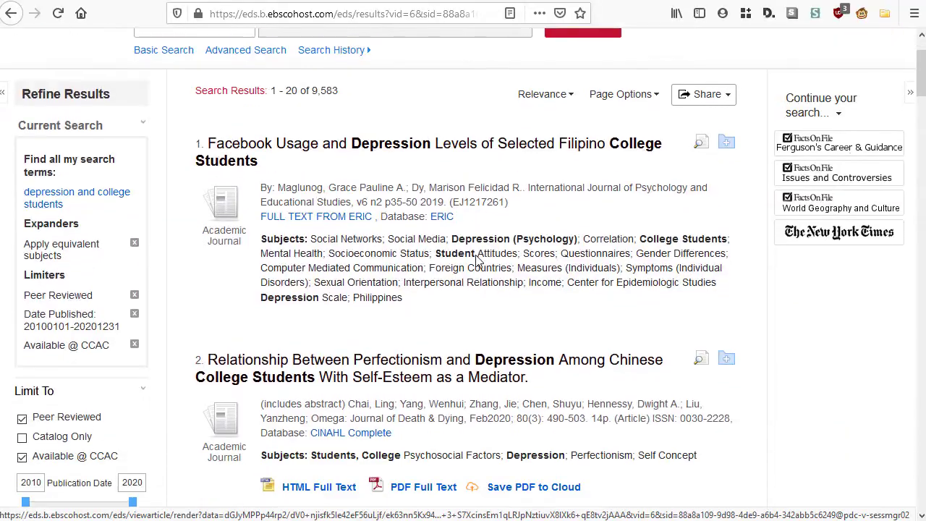
scroll(487, 248, down, 2)
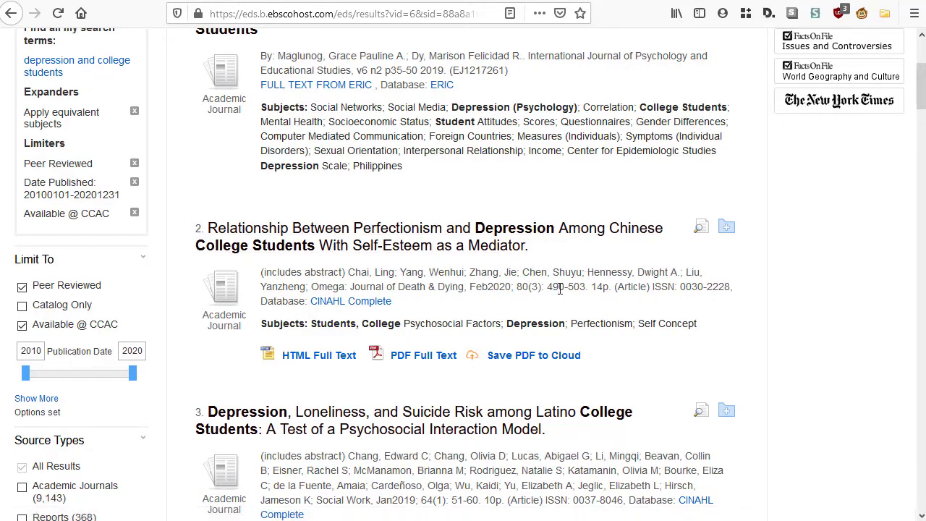
Step: Open the perfectionism and depression article's PDF and scroll through its first page
click(491, 234)
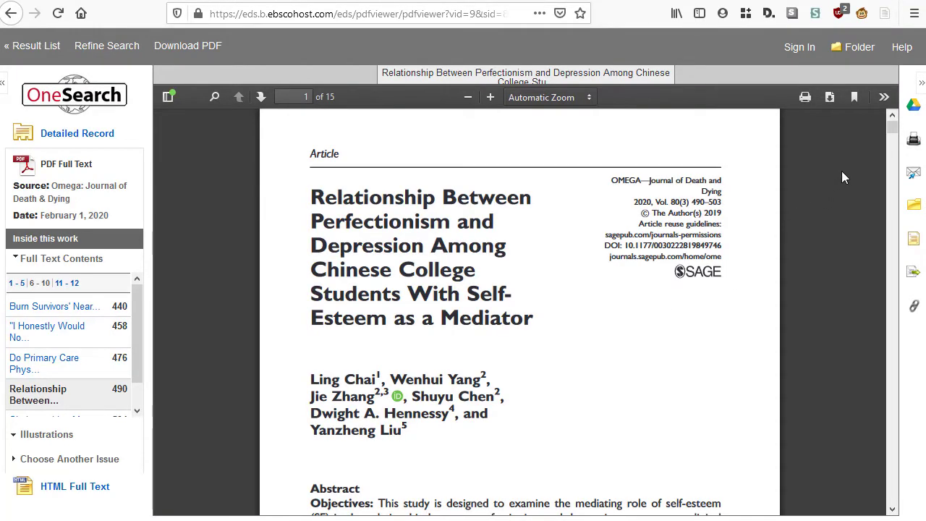
scroll(775, 319, down, 3)
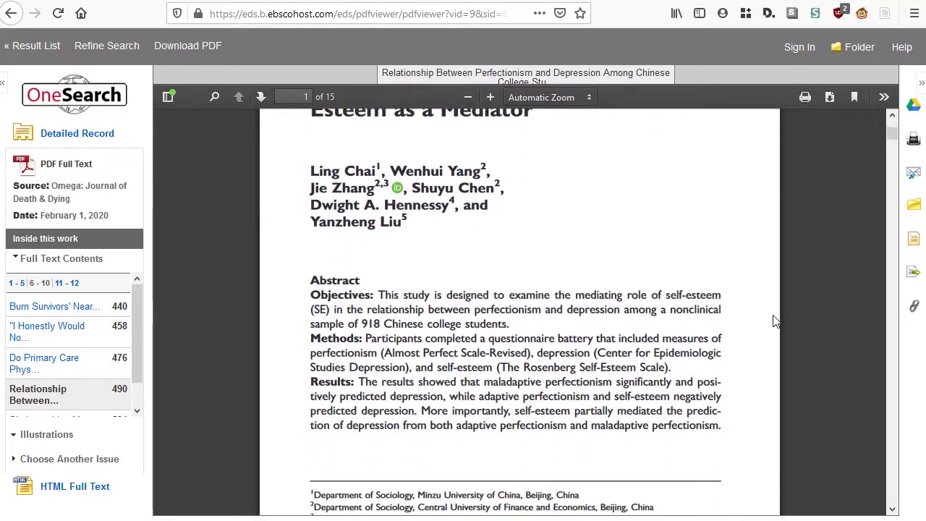
scroll(775, 321, down, 2)
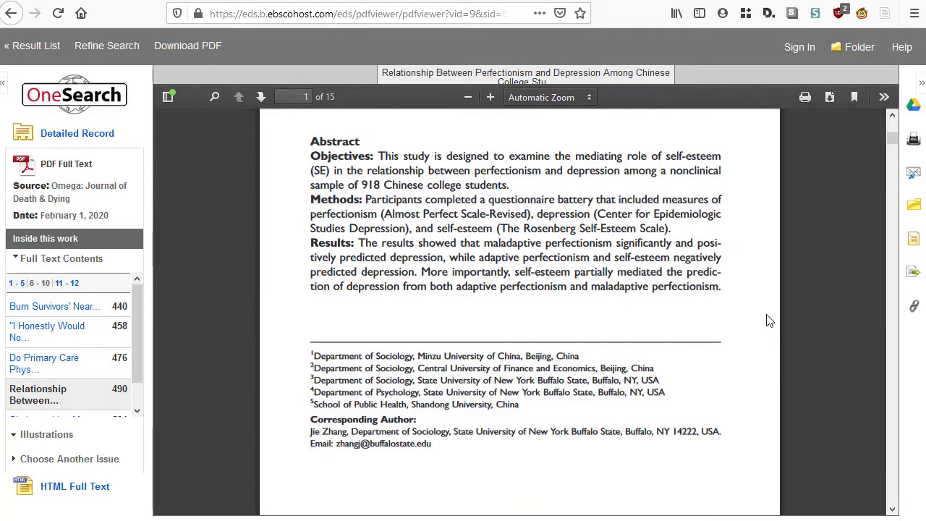
scroll(760, 323, up, 4)
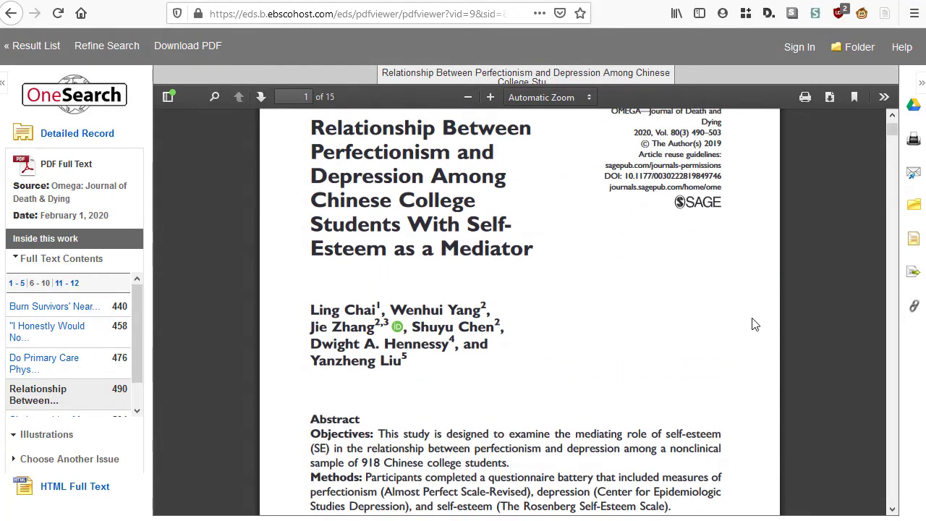
scroll(755, 325, up, 1)
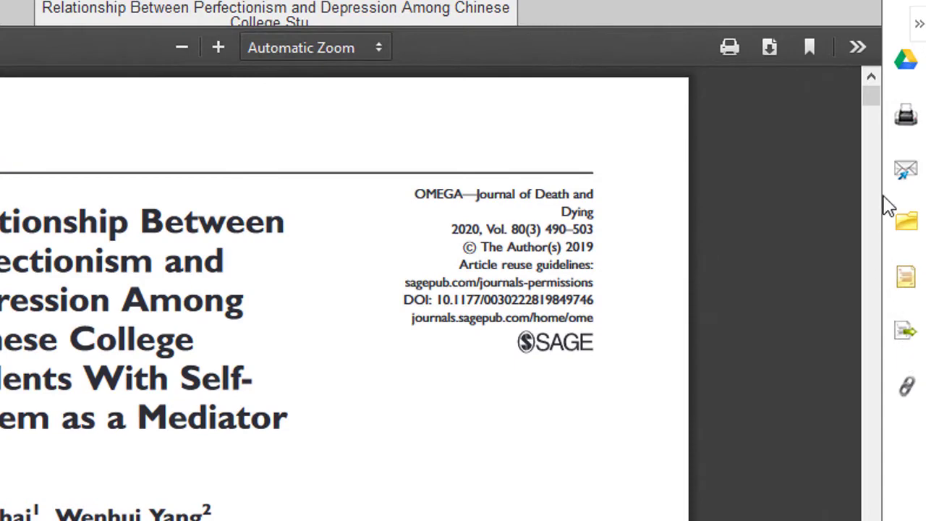
click(905, 175)
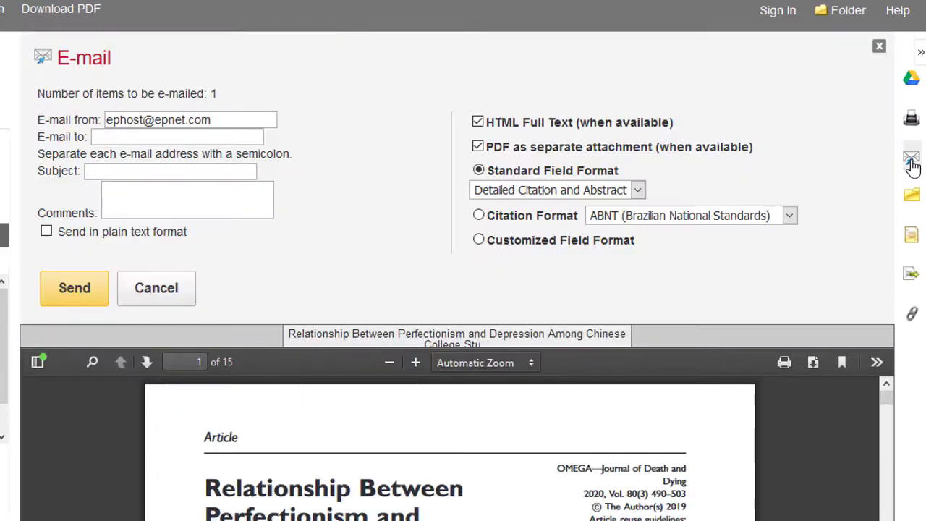
click(196, 136)
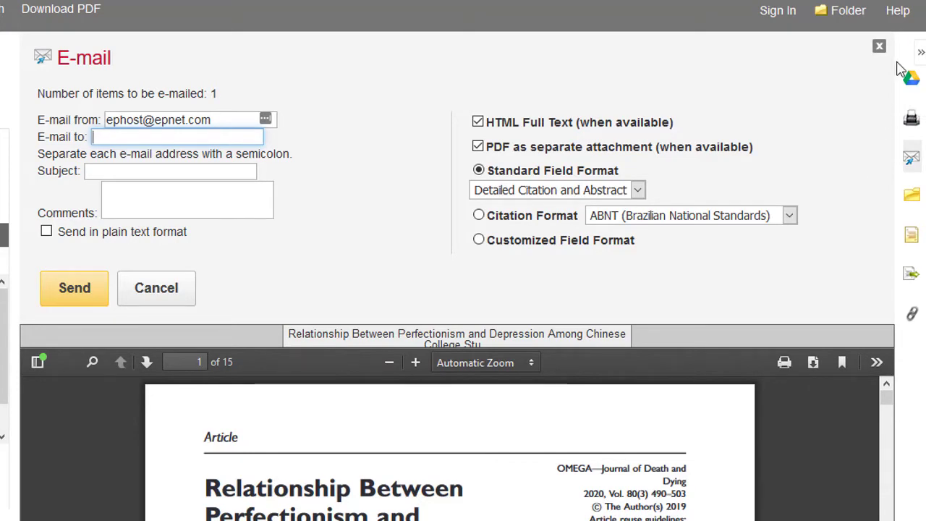
click(879, 46)
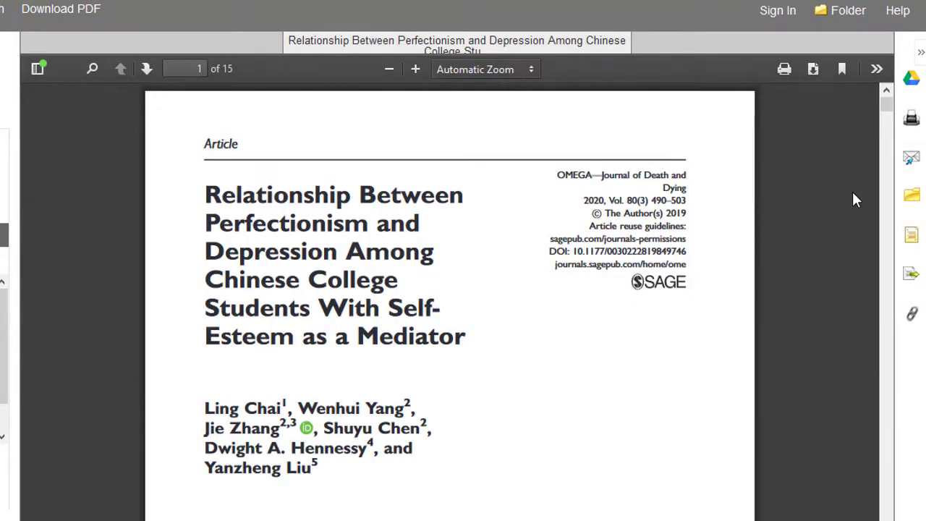
Step: Select and copy the article's MLA citation from the Cite panel, then close the panel
click(912, 238)
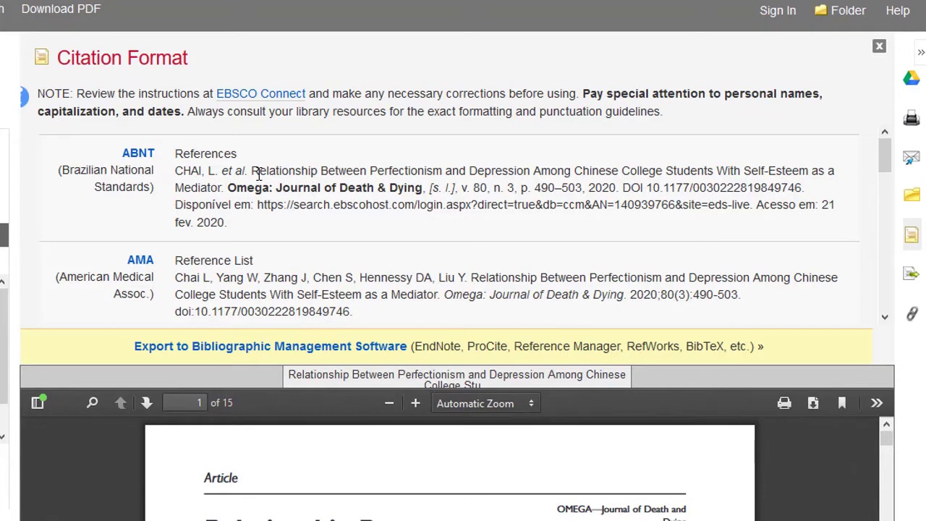
scroll(264, 177, down, 4)
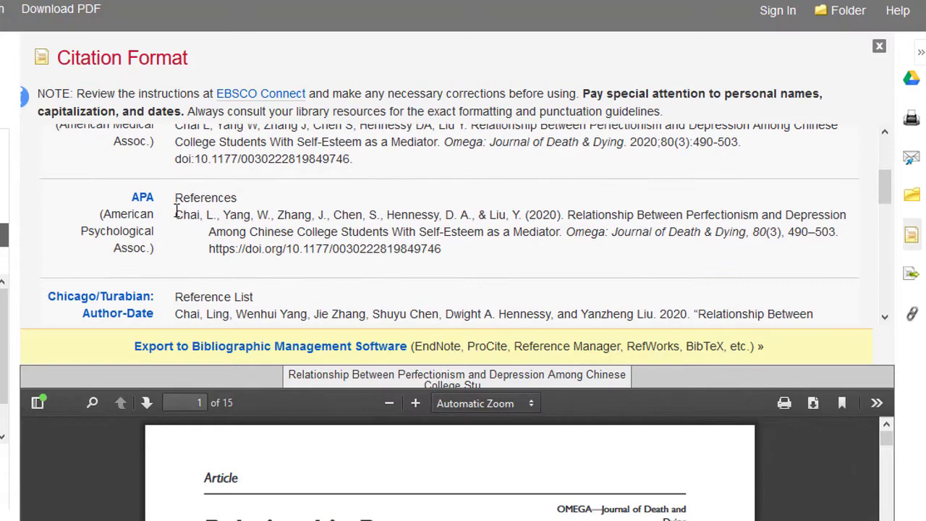
scroll(242, 208, down, 2)
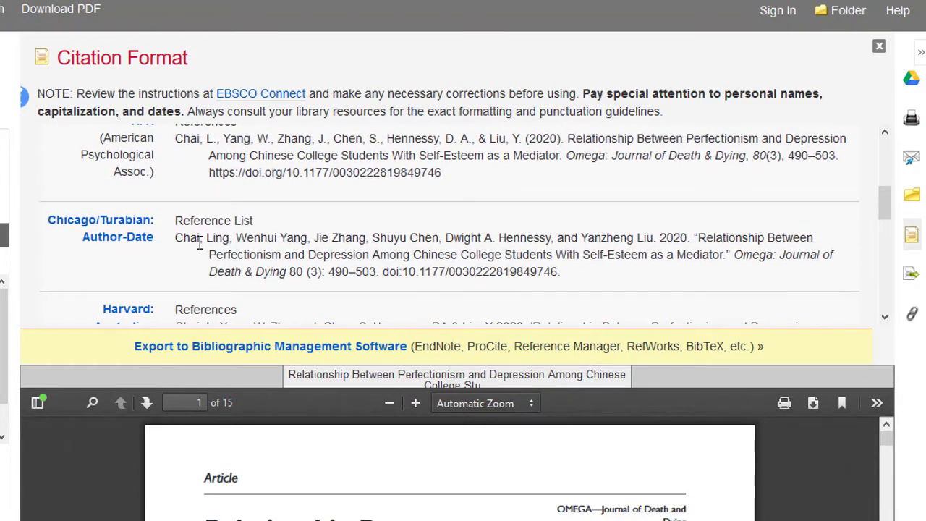
scroll(200, 243, down, 5)
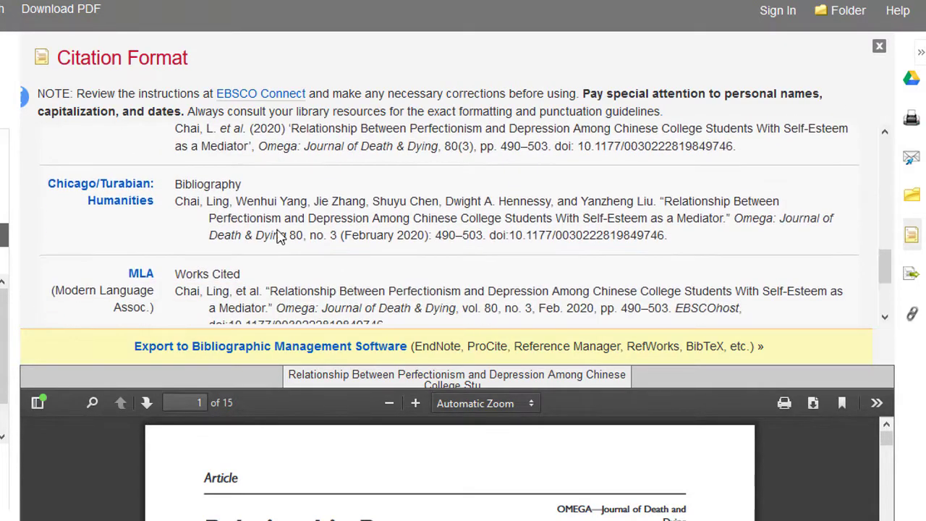
scroll(279, 238, down, 5)
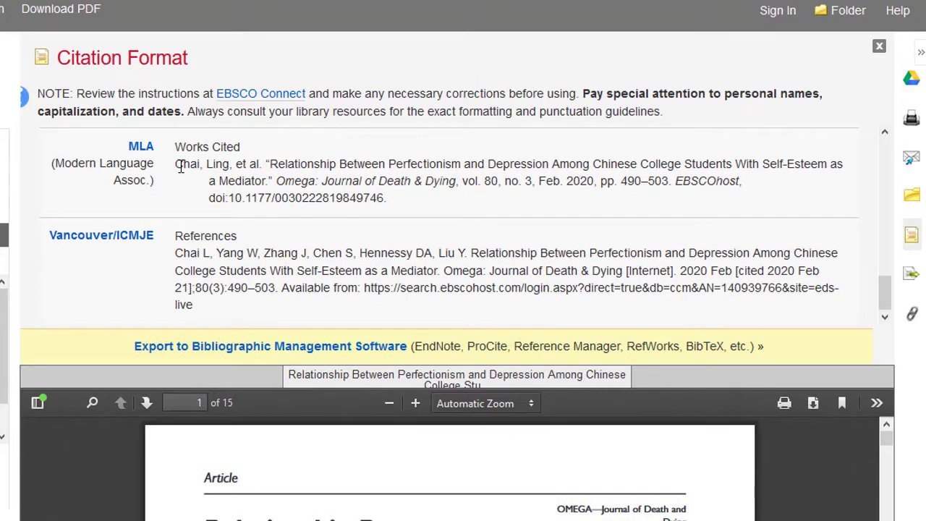
drag(176, 165, 410, 220)
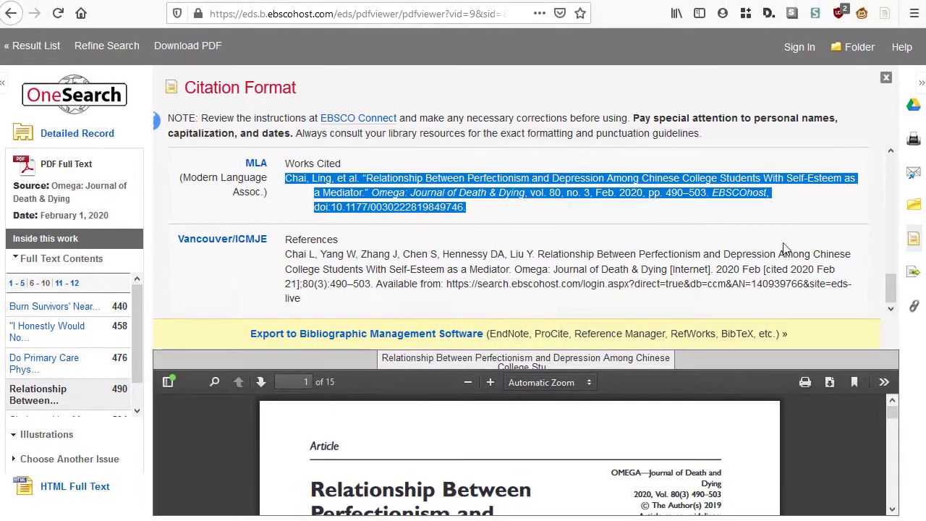
click(185, 71)
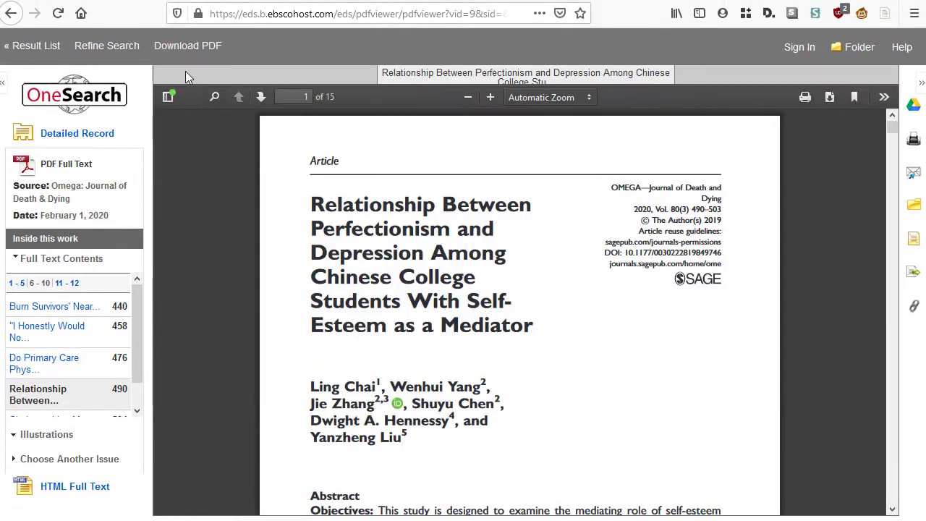
Step: Return to the 9,583-result list and scroll through the results and Limit To options
click(31, 58)
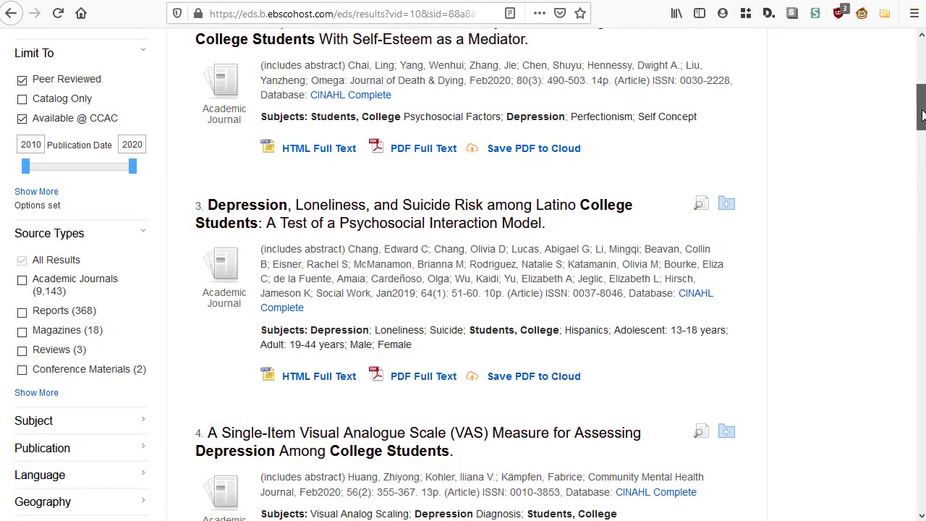
drag(922, 116, 924, 62)
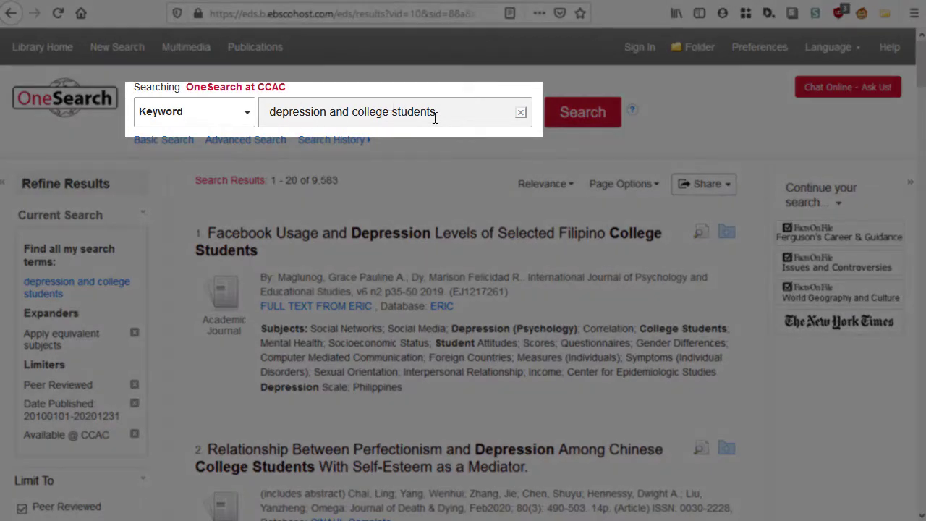
scroll(383, 213, down, 3)
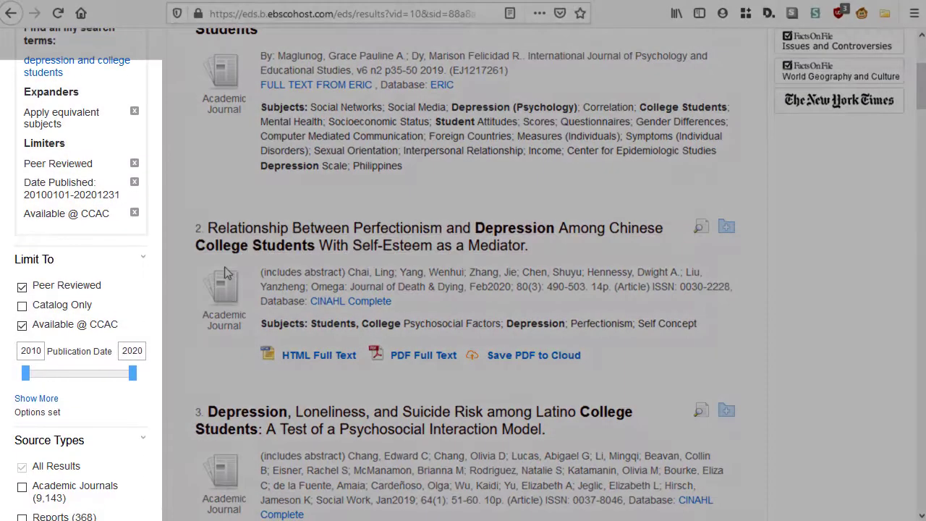
scroll(220, 275, down, 1)
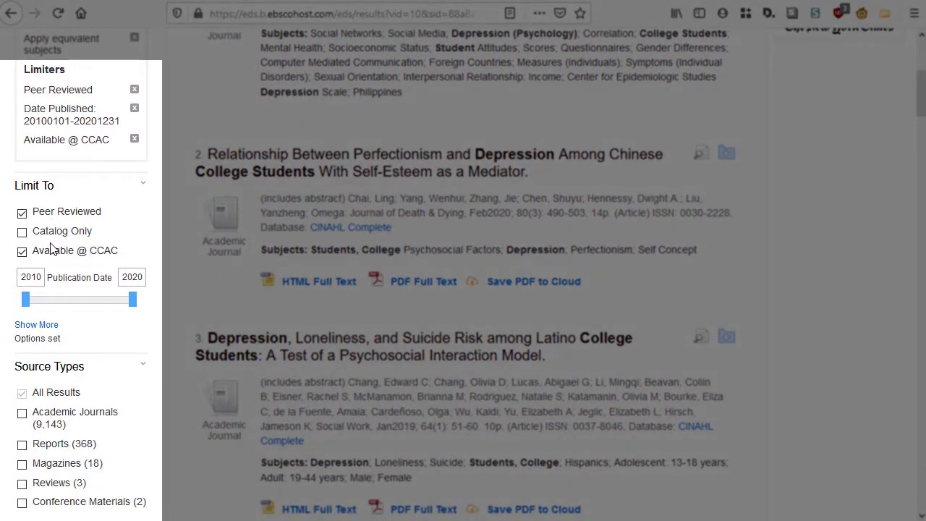
scroll(69, 340, down, 2)
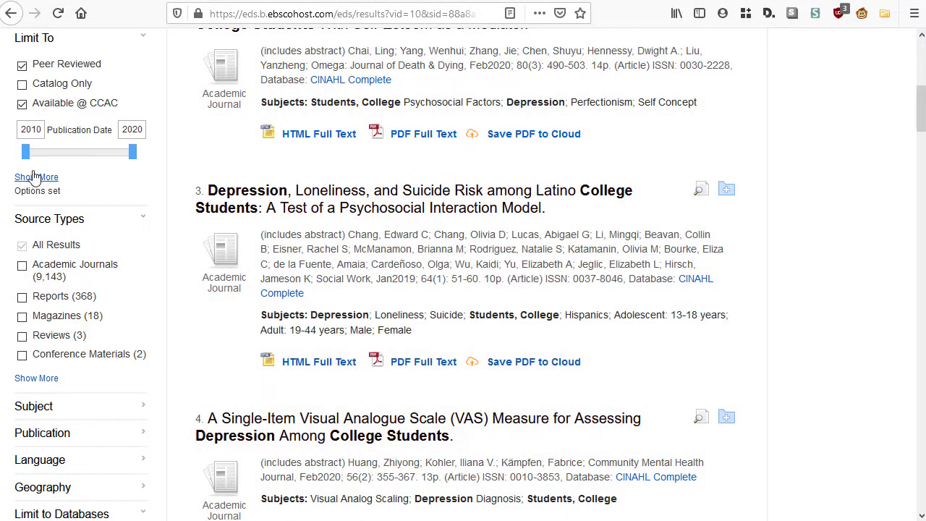
Step: Open result 3, the Latino college students suicide-risk article, and its PDF Full Text link
click(457, 211)
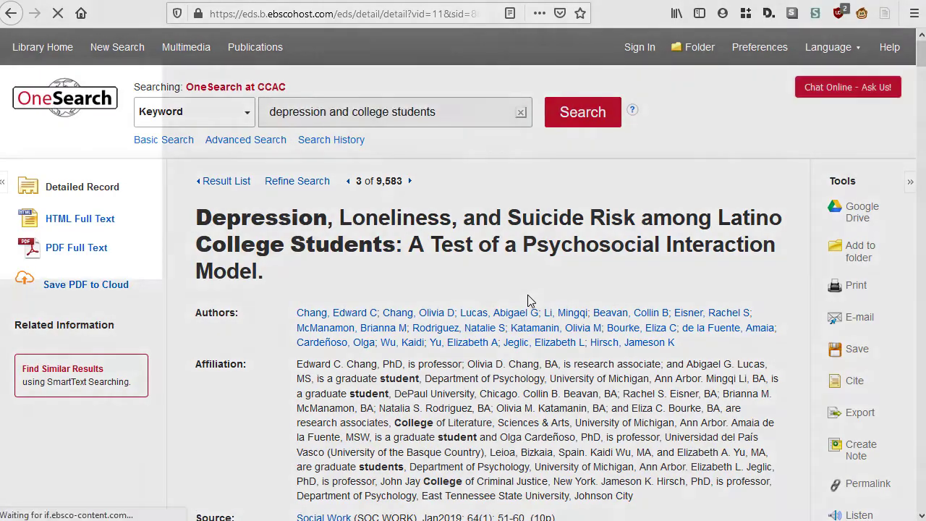
scroll(449, 242, down, 1)
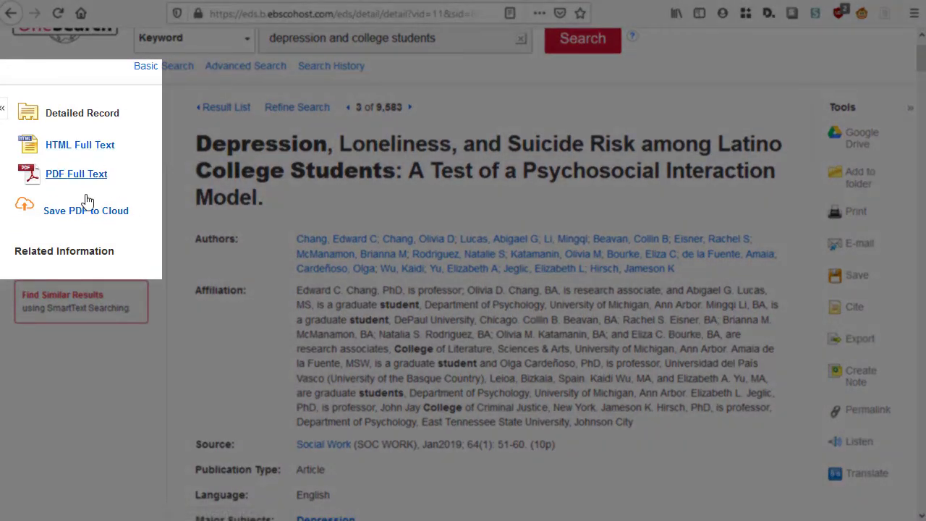
click(59, 177)
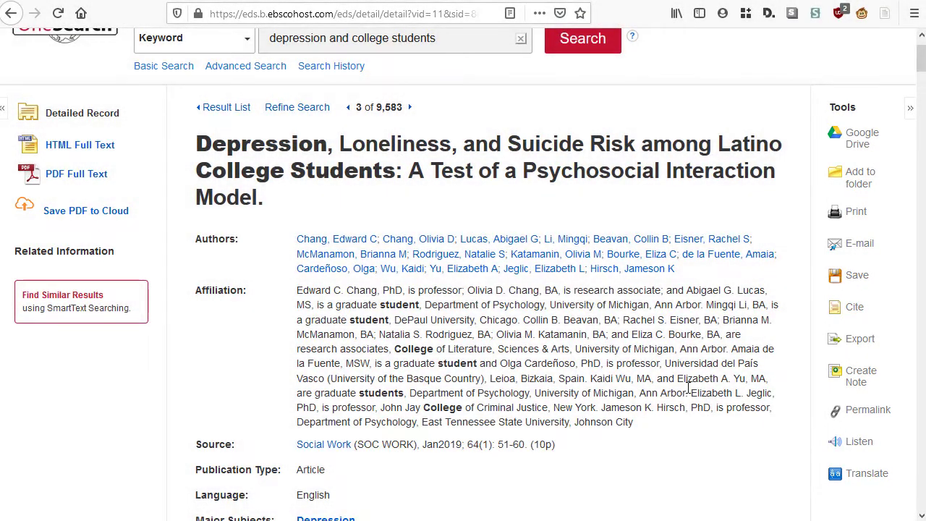
scroll(689, 387, up, 2)
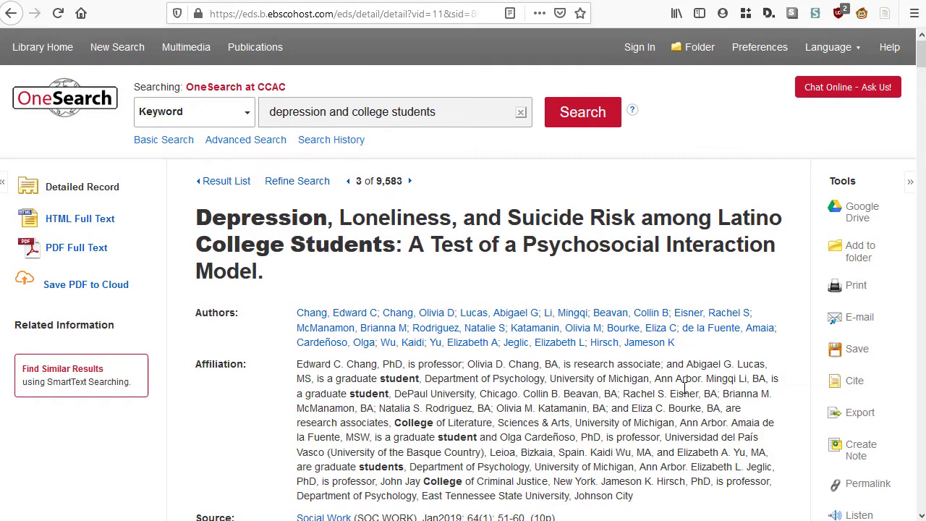